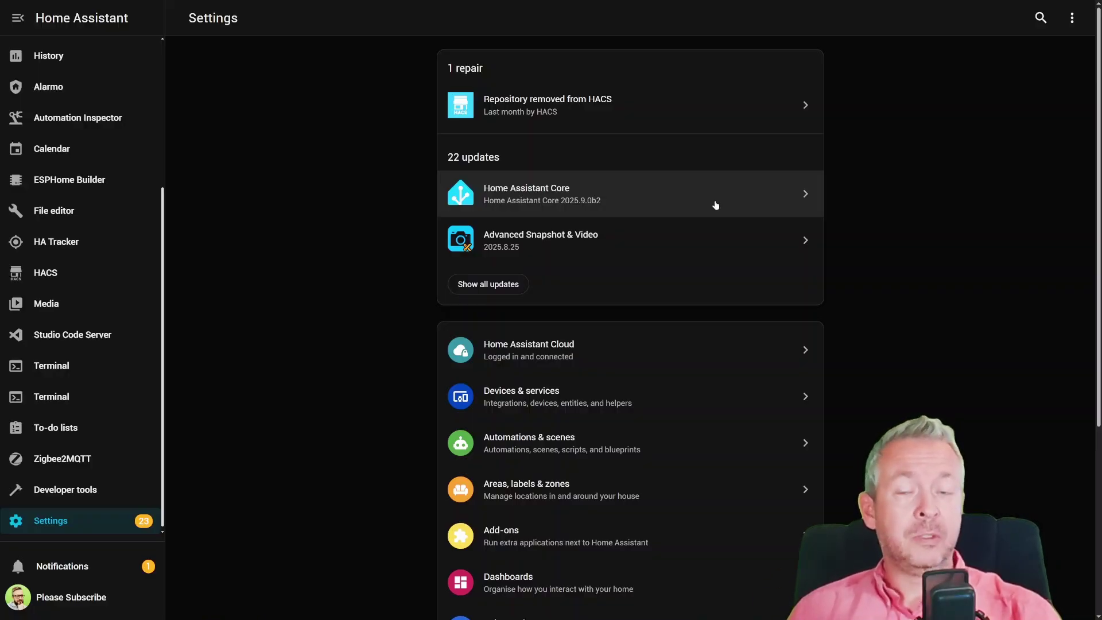
Install the Home Assistant Core 2025.9.0b2 beta update over the current 2025.9.0b1.
{"action": "left_click", "coordinate": [716, 205]}
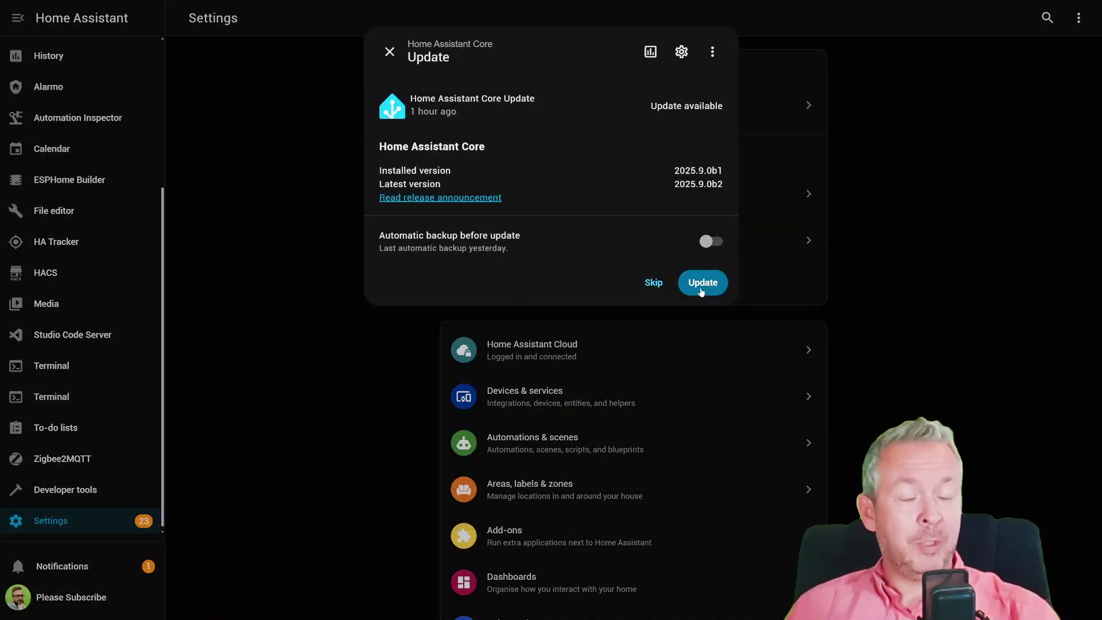
{"action": "left_click", "coordinate": [702, 290]}
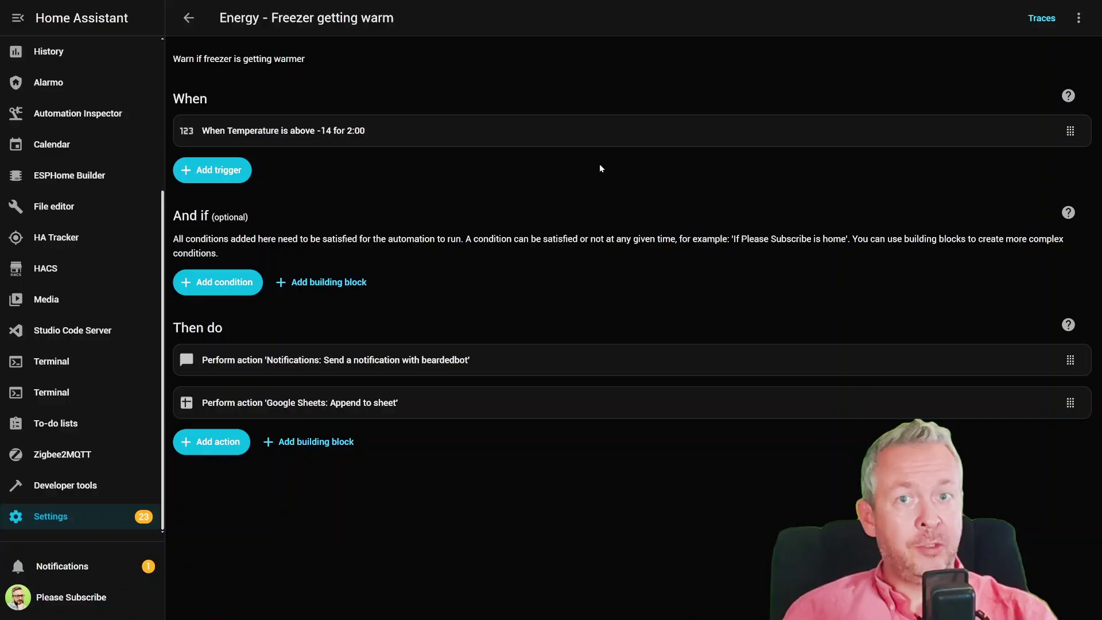
Open the 'Freezer getting warm' temperature trigger and notification action in the side editor panel.
{"action": "left_click", "coordinate": [359, 131]}
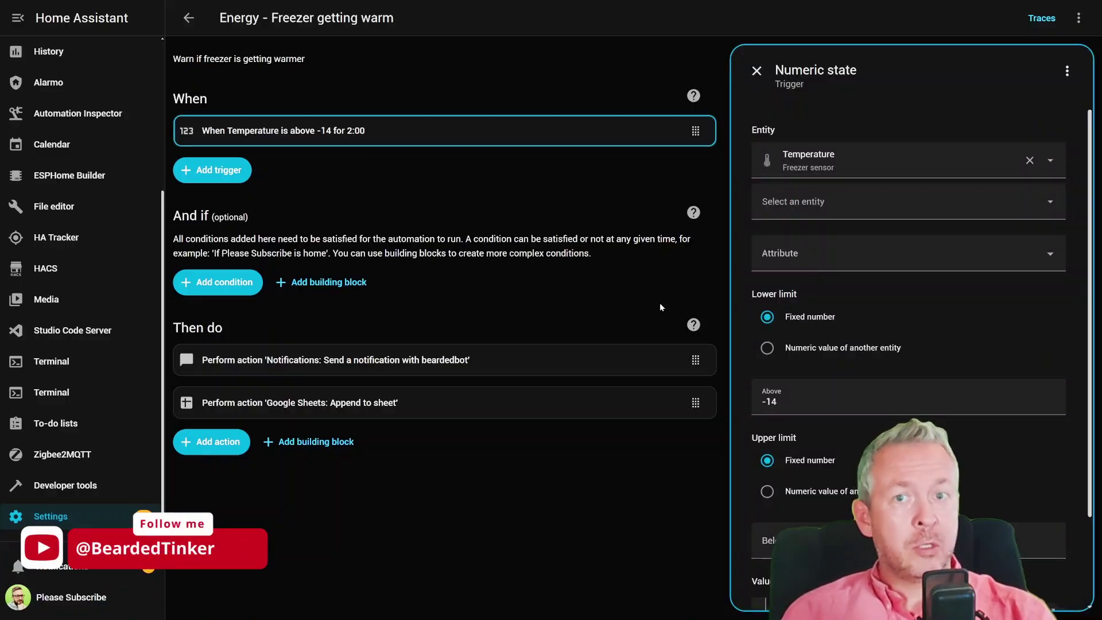
{"action": "left_click", "coordinate": [296, 368]}
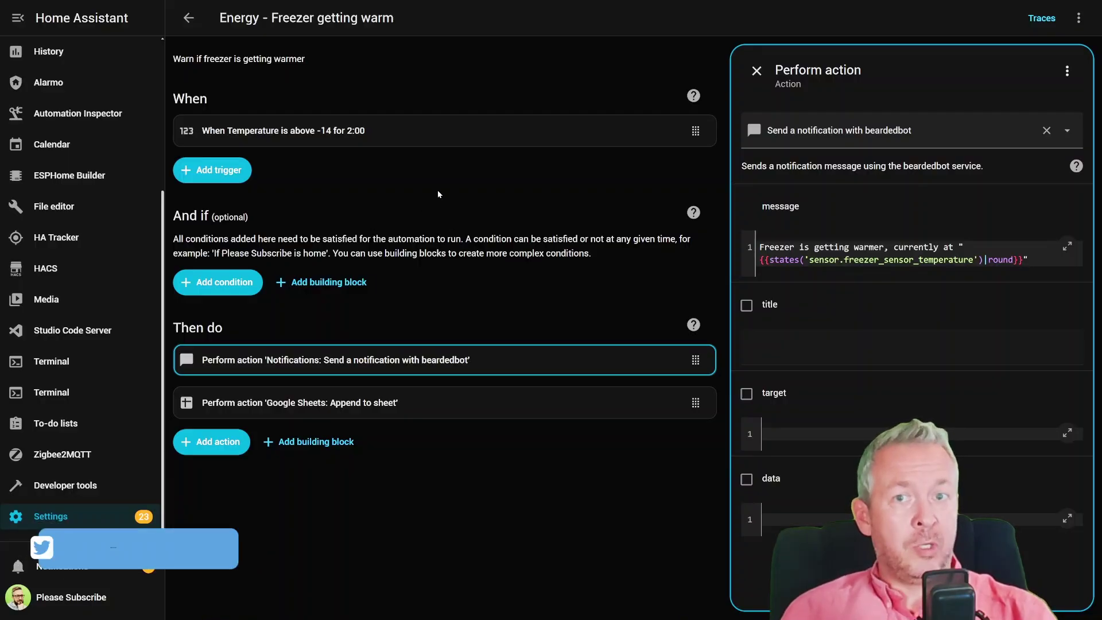
{"action": "left_click", "coordinate": [431, 130]}
{"action": "left_click", "coordinate": [406, 368]}
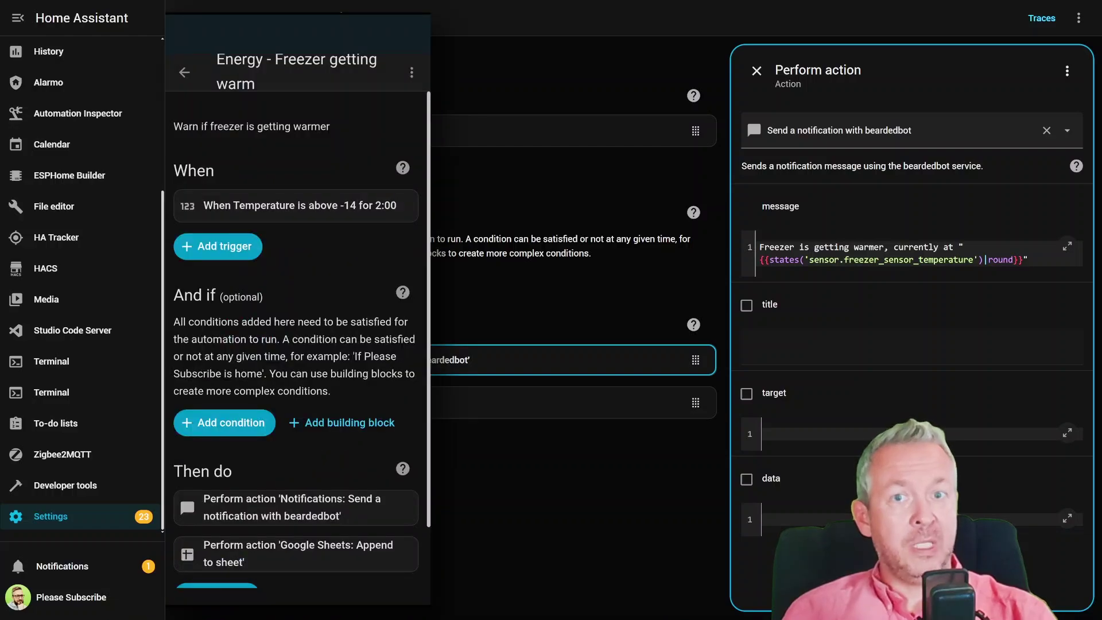
{"action": "left_click", "coordinate": [296, 205]}
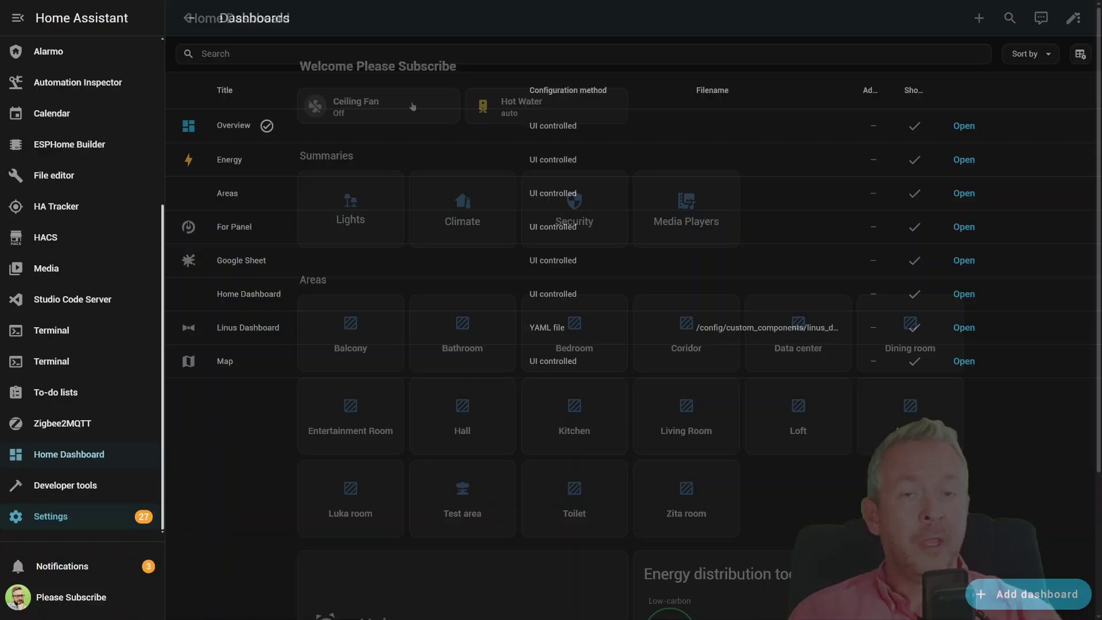
Add a new dashboard built from the Home (experimental) template.
{"action": "left_click", "coordinate": [982, 588]}
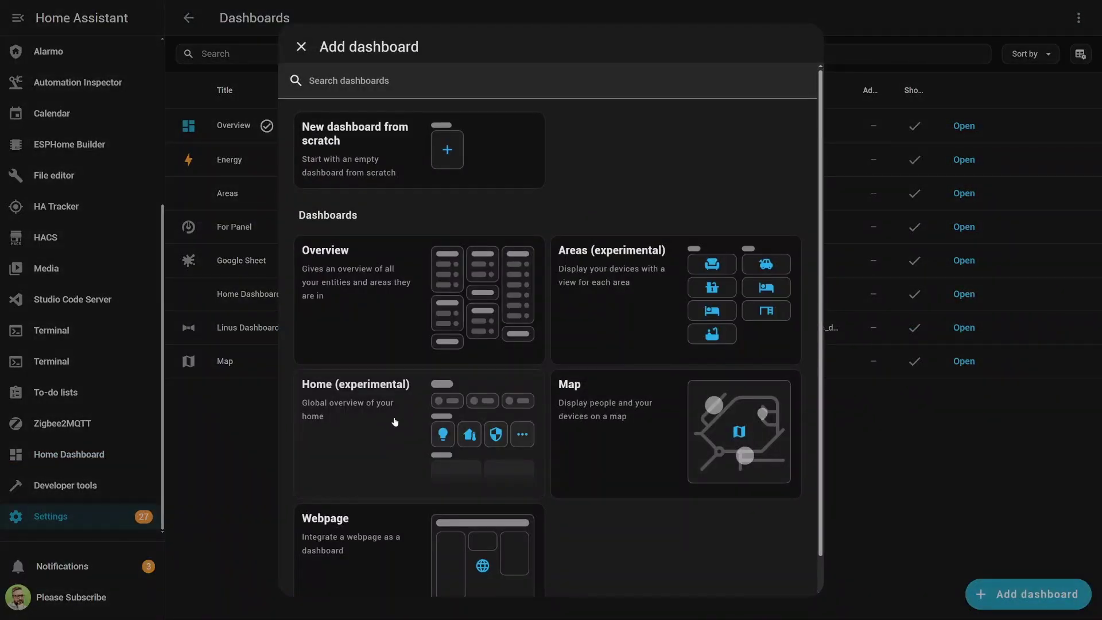
{"action": "scroll", "coordinate": [387, 406], "scroll_direction": "down", "scroll_amount": 1}
{"action": "left_click", "coordinate": [406, 399]}
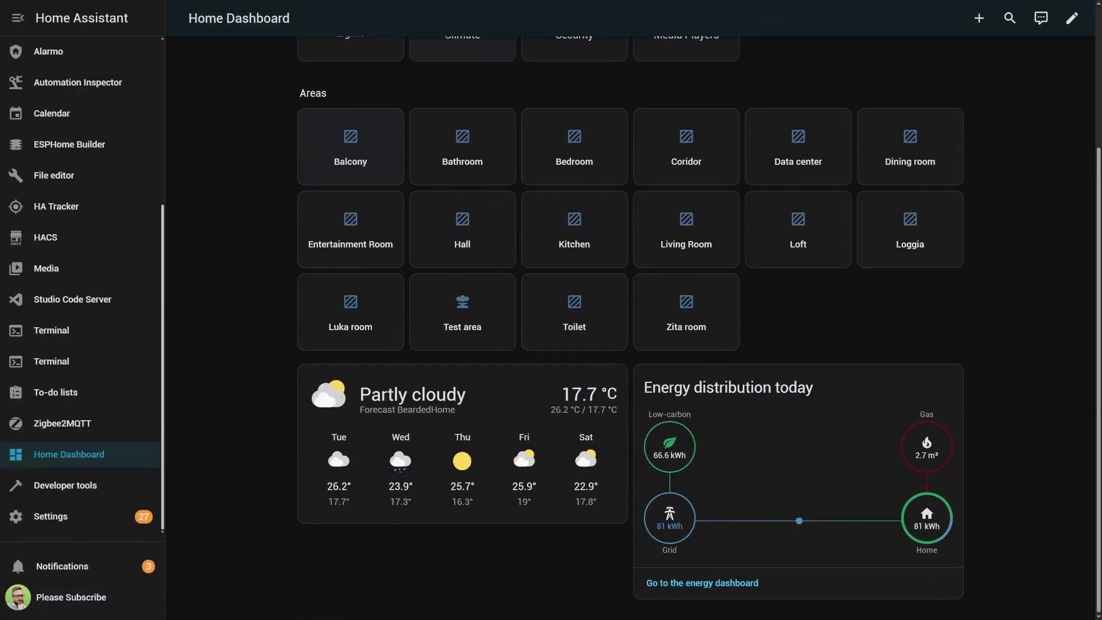
{"action": "scroll", "coordinate": [632, 327], "scroll_direction": "up", "scroll_amount": 3}
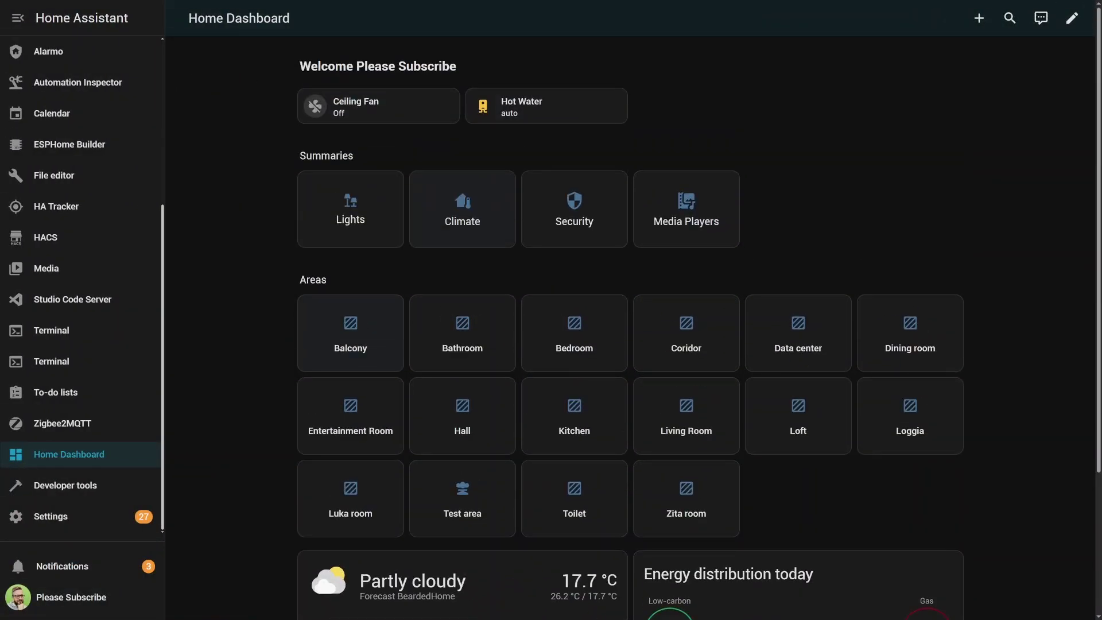
Browse the Luka room and Balcony area views, the Lights view and the Ceiling Fan speed controls.
{"action": "scroll", "coordinate": [356, 315], "scroll_direction": "down", "scroll_amount": 3}
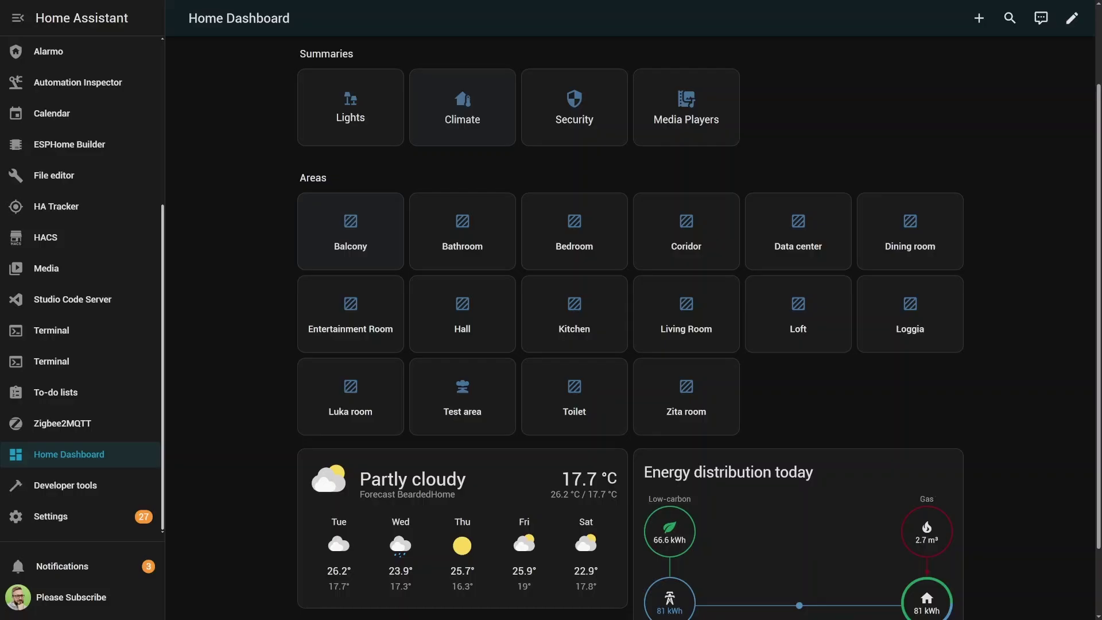
{"action": "left_click", "coordinate": [356, 316]}
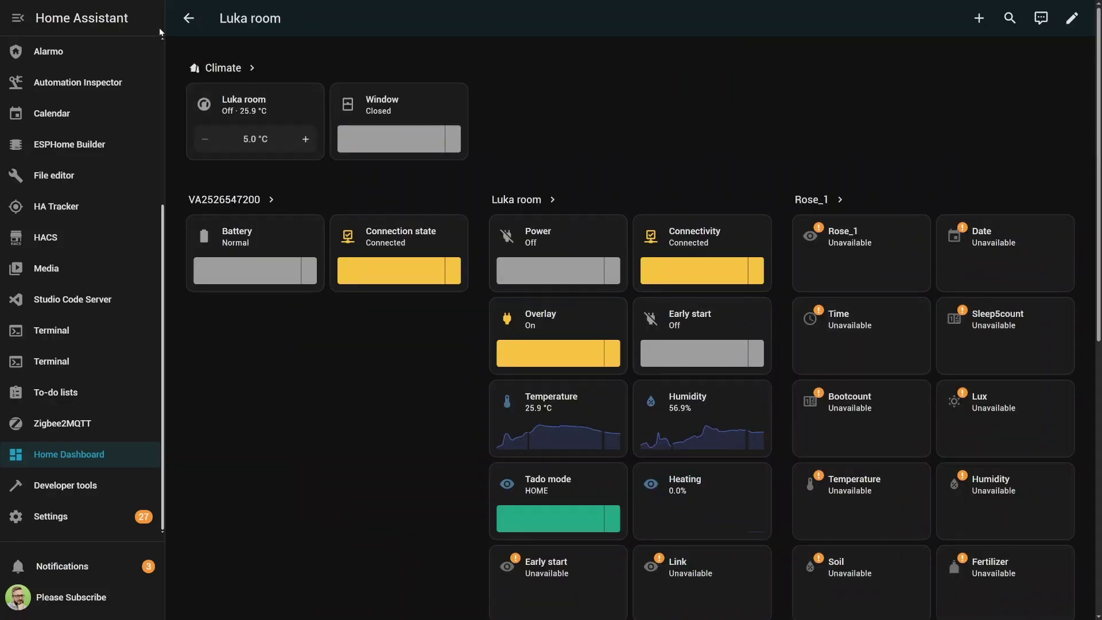
{"action": "left_click", "coordinate": [188, 18]}
{"action": "left_click", "coordinate": [357, 136]}
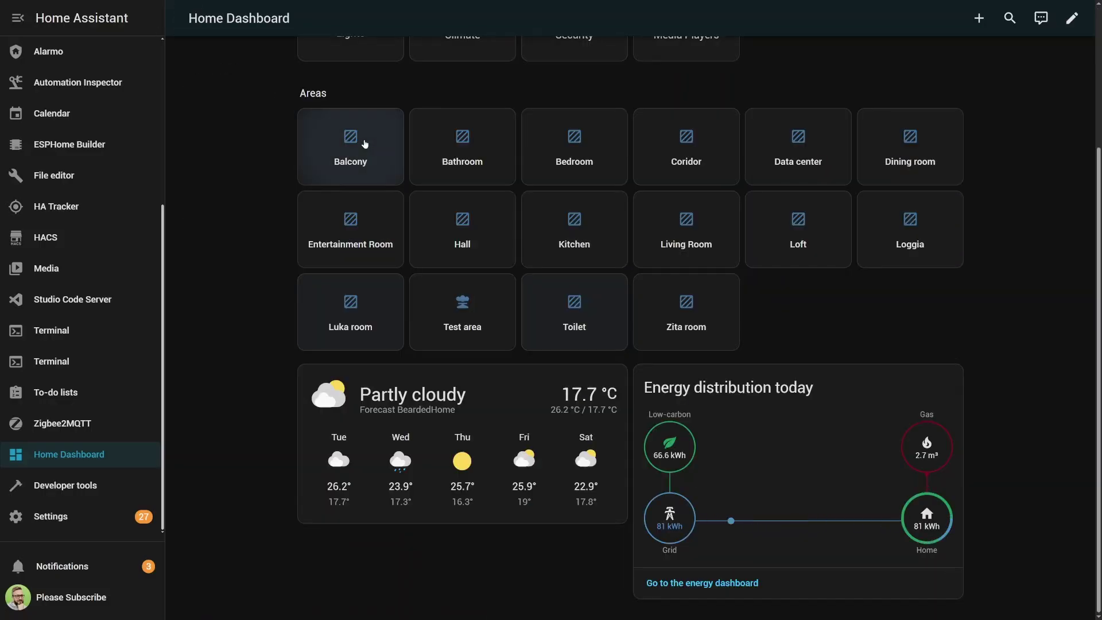
{"action": "left_click", "coordinate": [189, 18]}
{"action": "scroll", "coordinate": [308, 103], "scroll_direction": "up", "scroll_amount": 4}
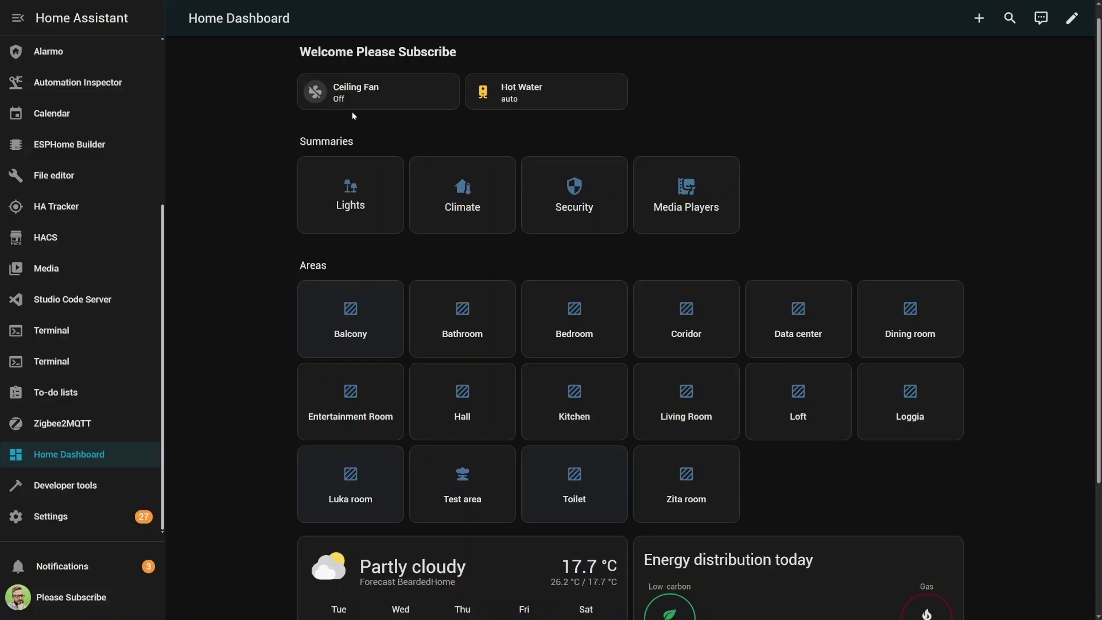
{"action": "left_click", "coordinate": [373, 191]}
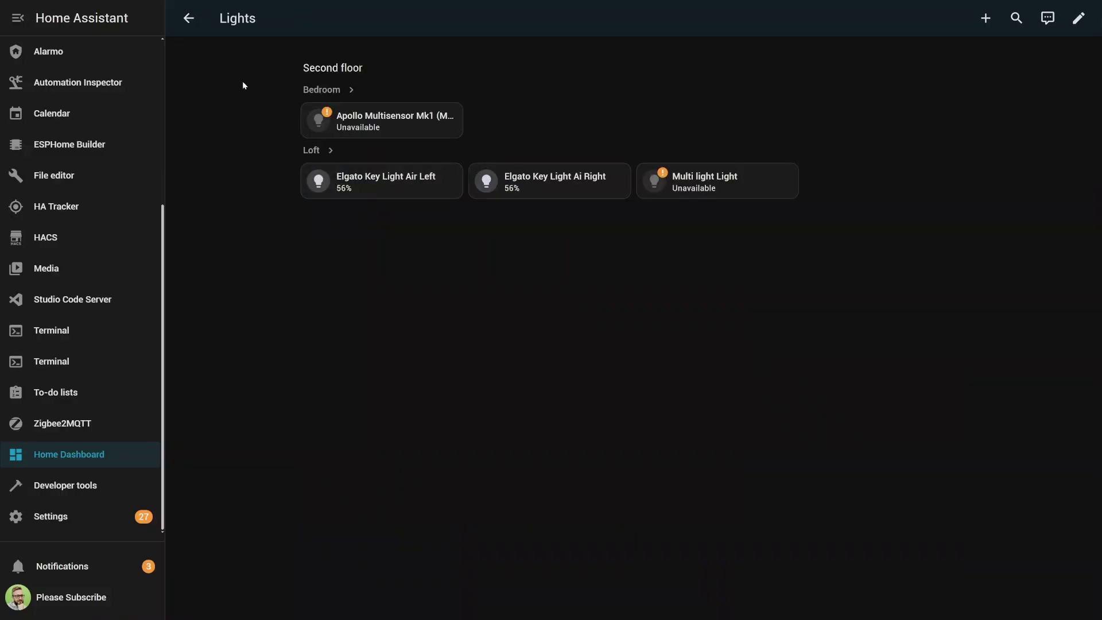
{"action": "left_click", "coordinate": [186, 21]}
{"action": "left_click", "coordinate": [357, 90]}
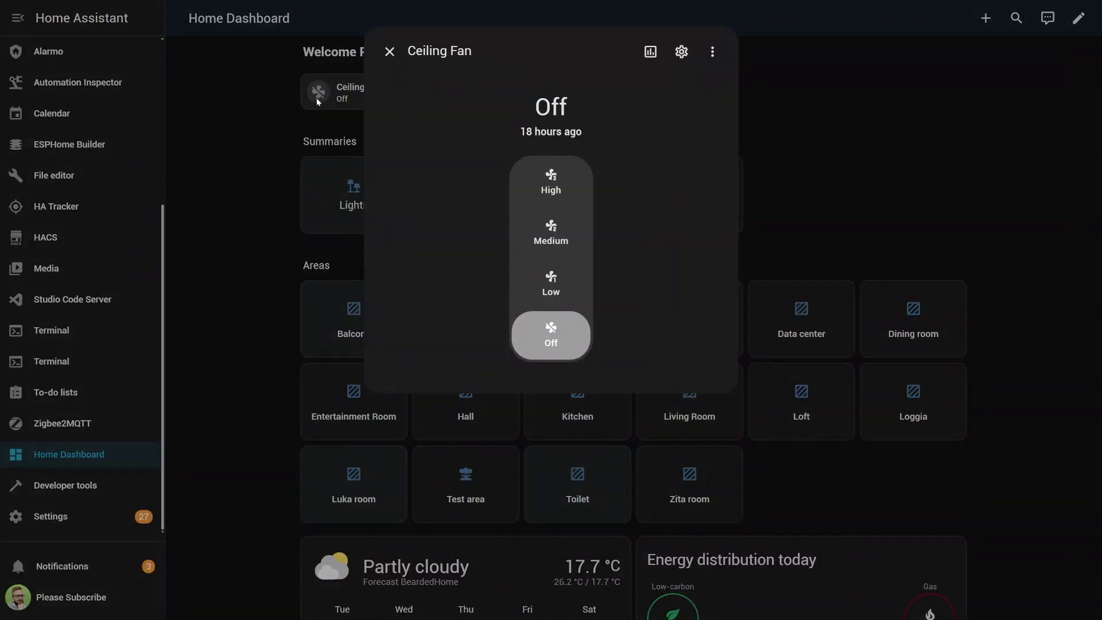
{"action": "left_click", "coordinate": [937, 265]}
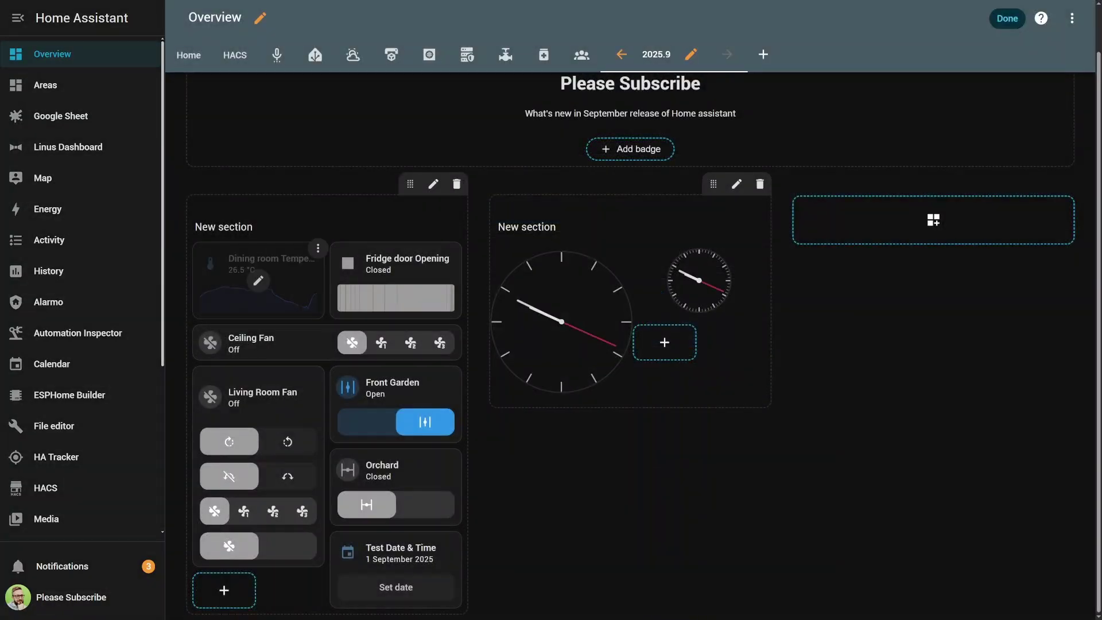
Add a History chart feature to the Dining room Temperature tile, then inspect the Living Room Fan tile's features.
{"action": "left_click", "coordinate": [259, 281]}
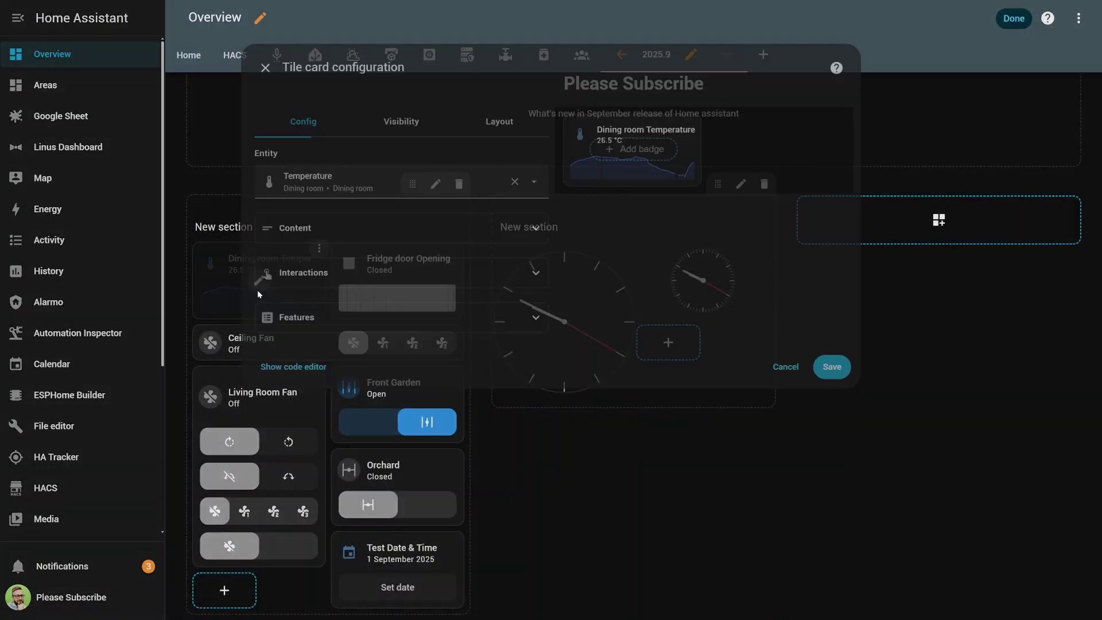
{"action": "left_click", "coordinate": [283, 317]}
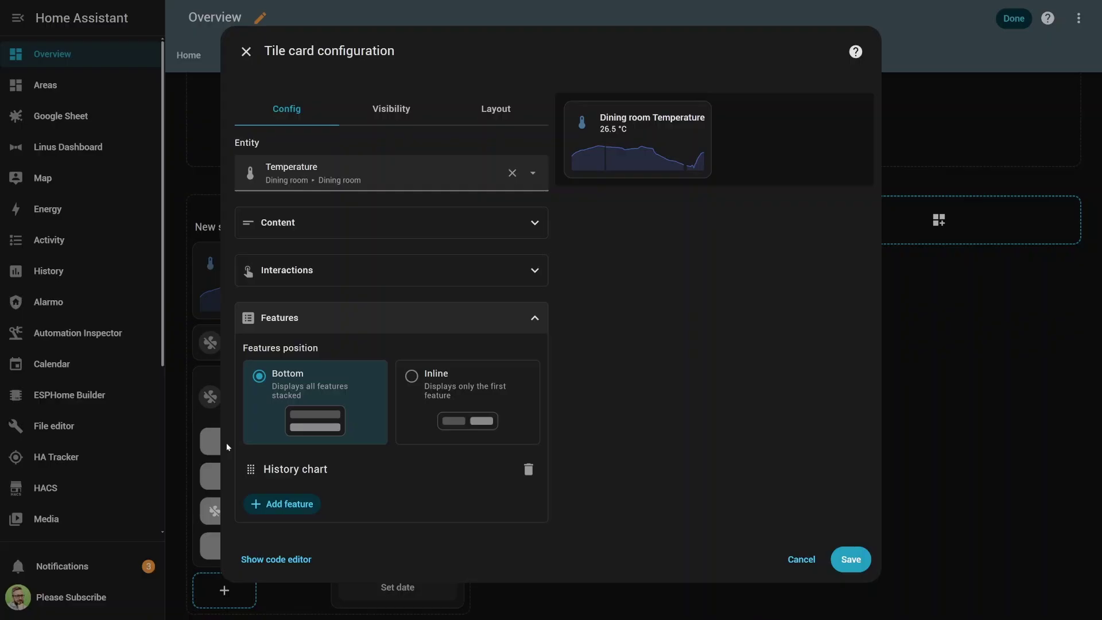
{"action": "left_click", "coordinate": [454, 389]}
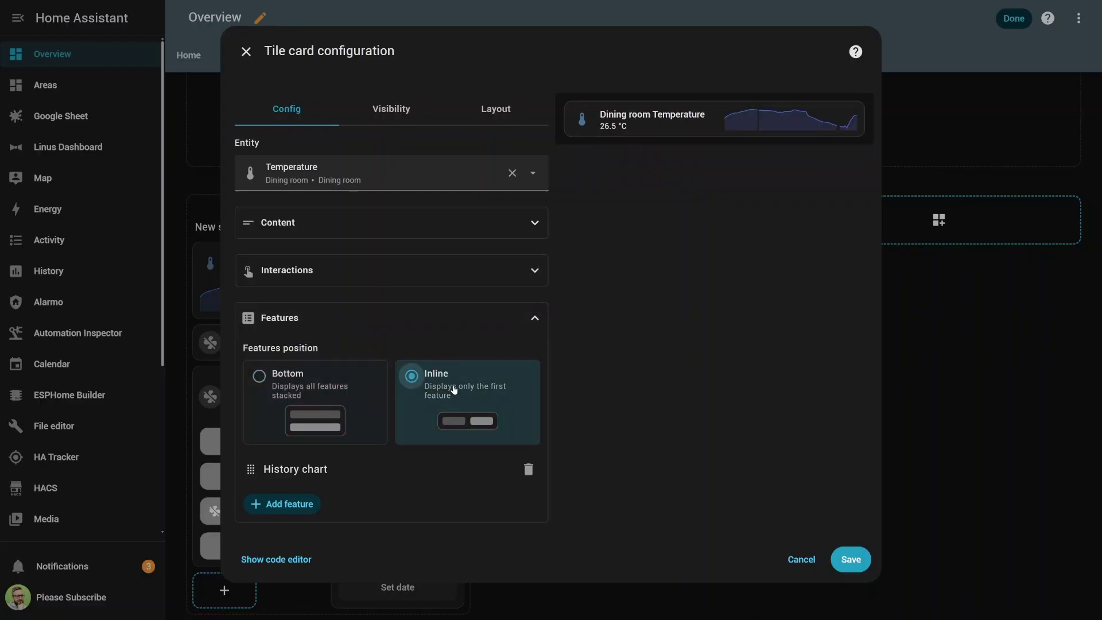
{"action": "left_click", "coordinate": [356, 398]}
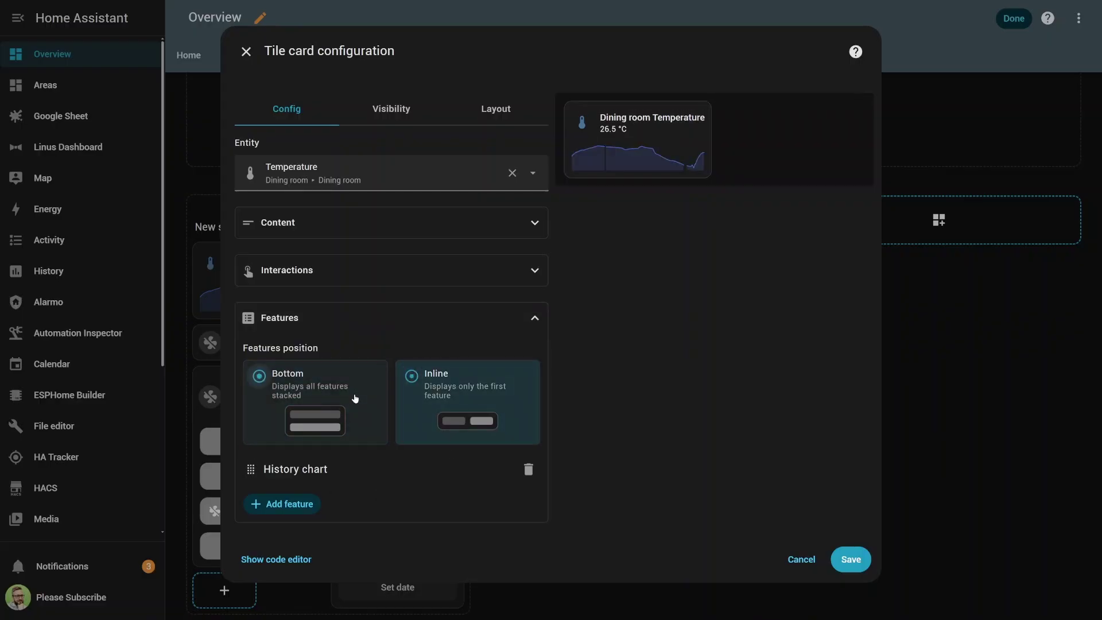
{"action": "left_click", "coordinate": [276, 503]}
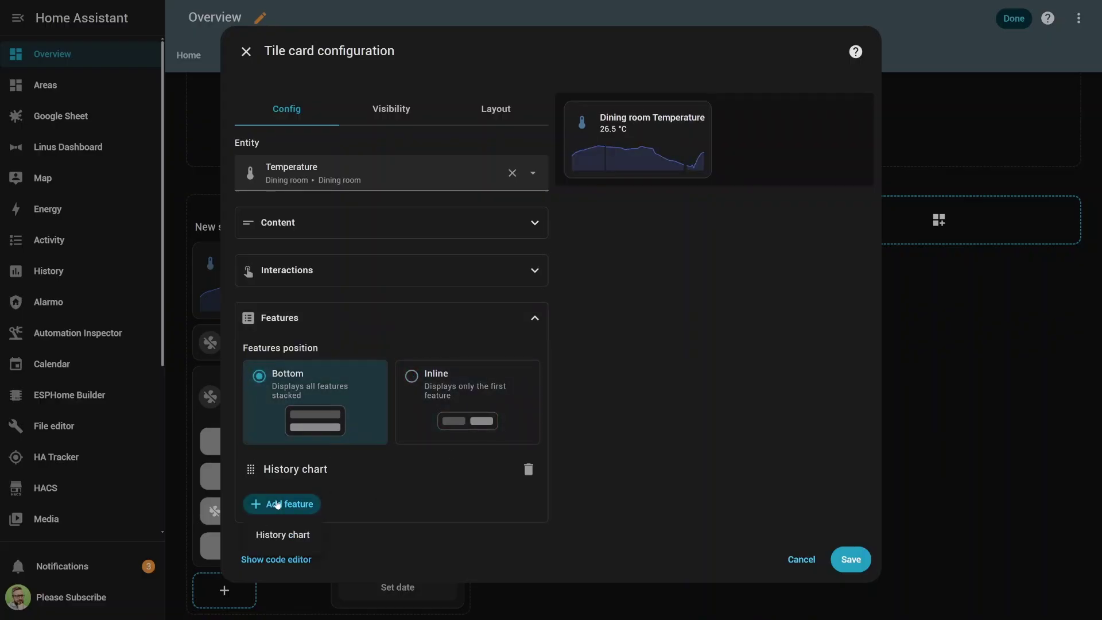
{"action": "left_click", "coordinate": [286, 534]}
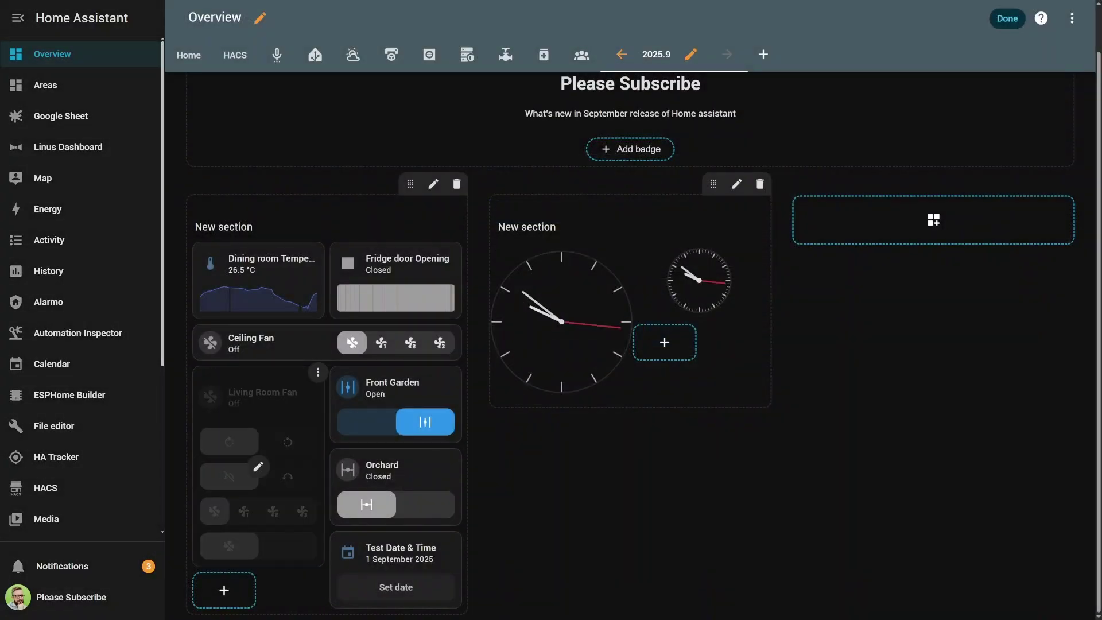
{"action": "left_click", "coordinate": [259, 475]}
{"action": "left_click", "coordinate": [372, 320]}
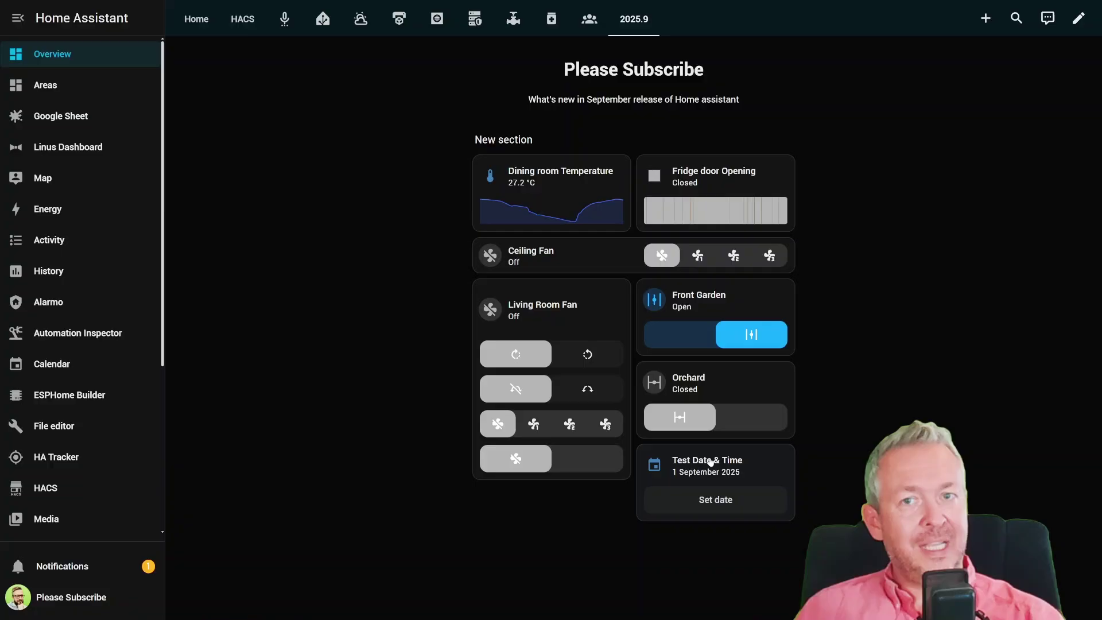
Check the Test Date & Time date picker, keeping 1 September 2025, then scroll Seko's PoolDose page.
{"action": "left_click", "coordinate": [712, 496]}
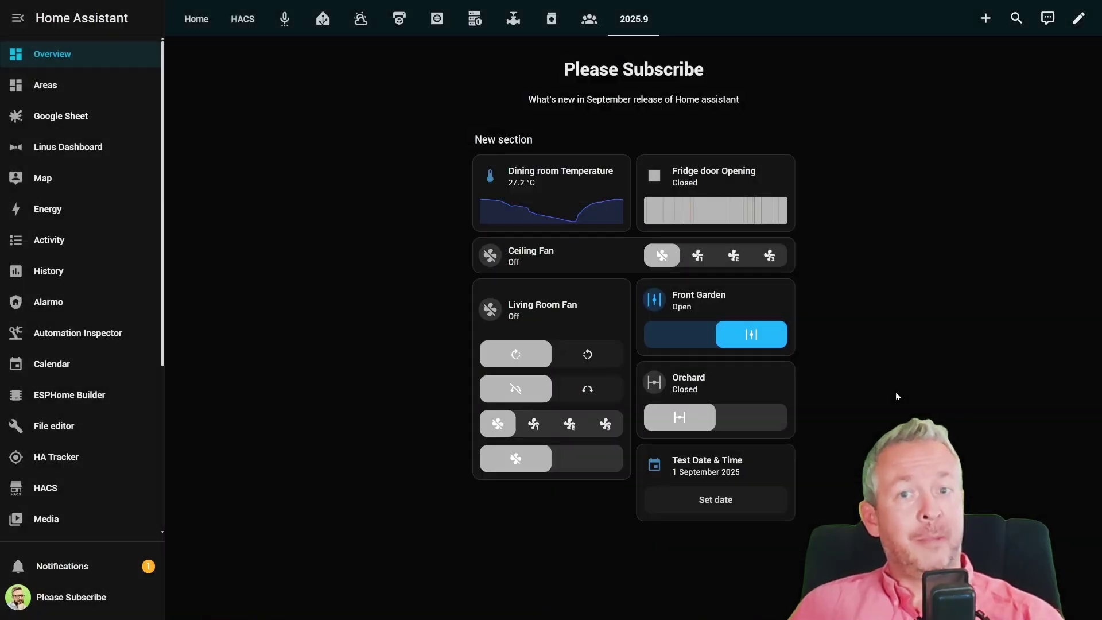
{"action": "left_click", "coordinate": [896, 392]}
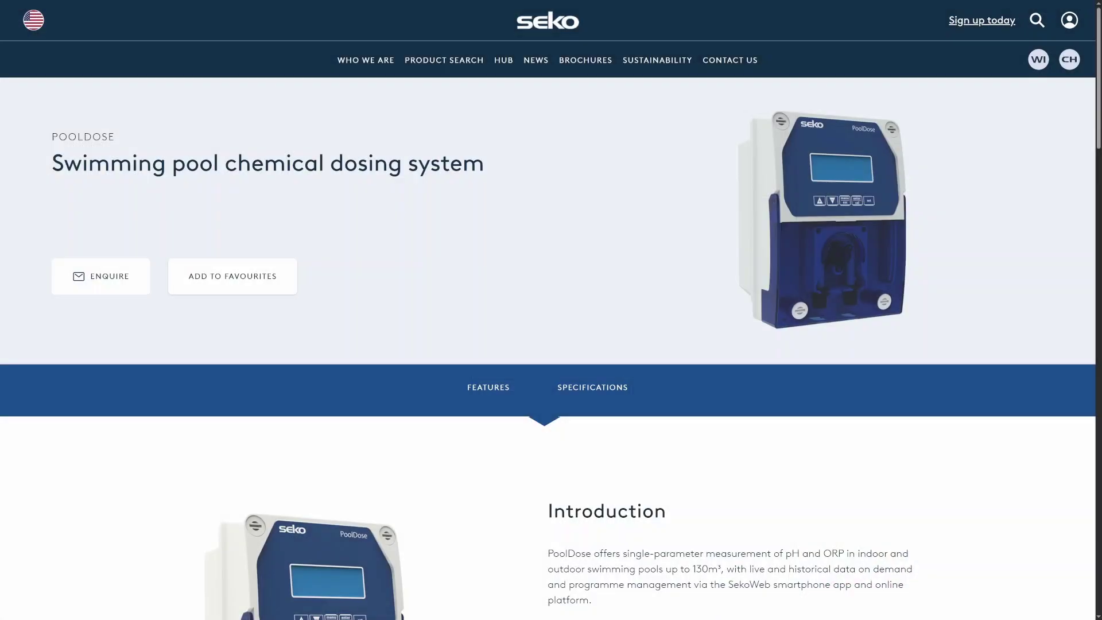
{"action": "scroll", "coordinate": [551, 344], "scroll_direction": "down", "scroll_amount": 5}
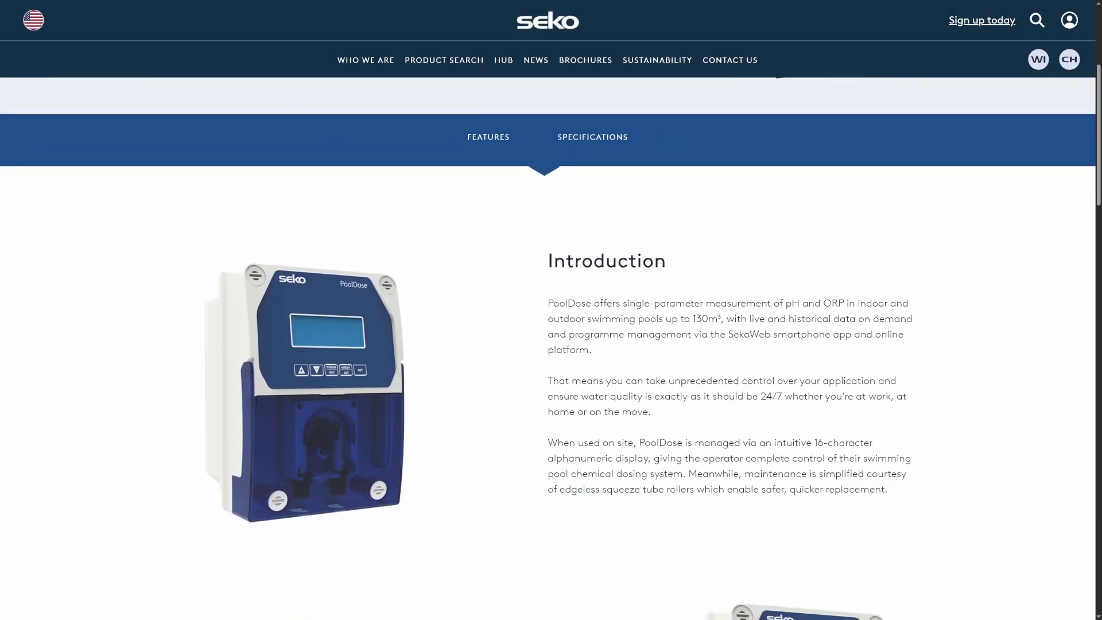
{"action": "scroll", "coordinate": [551, 344], "scroll_direction": "down", "scroll_amount": 10}
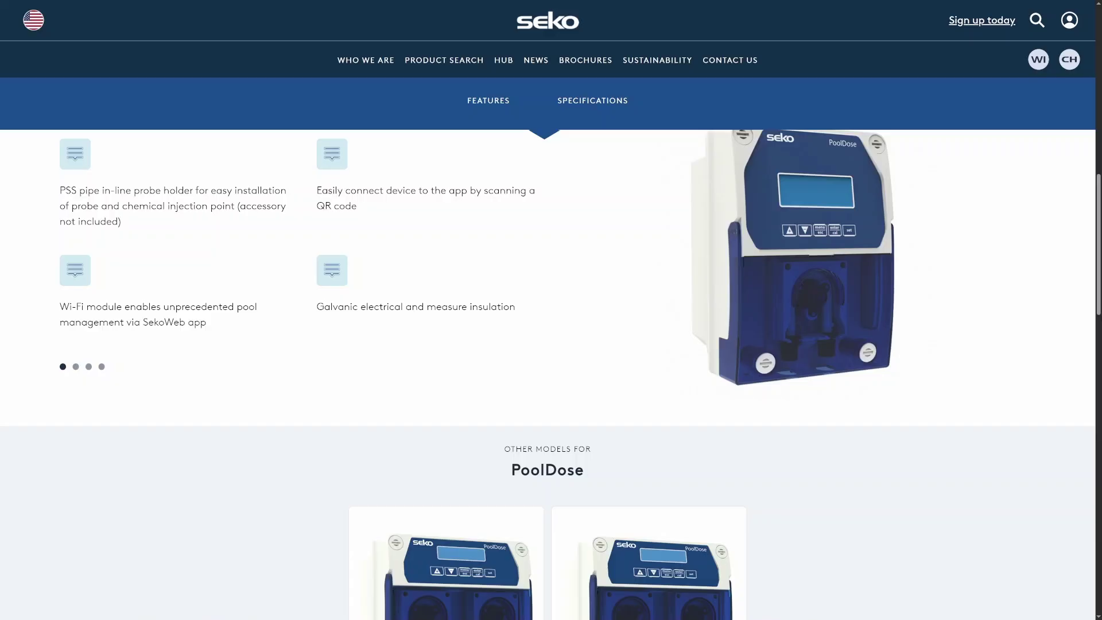
{"action": "scroll", "coordinate": [551, 345], "scroll_direction": "down", "scroll_amount": 5}
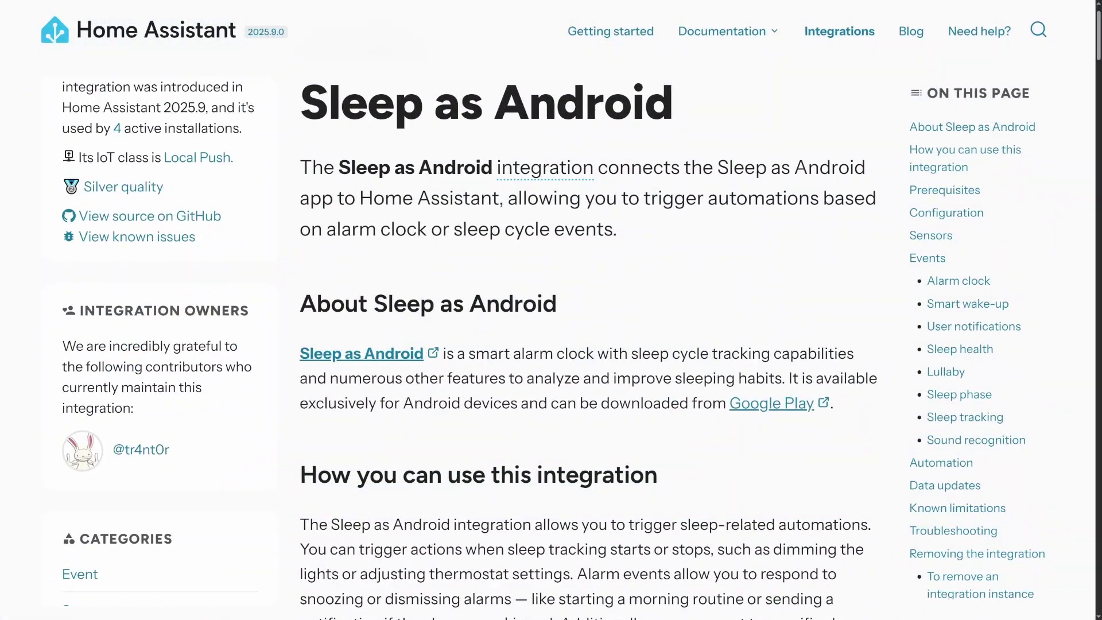
Scroll through the Sleep as Android and ToGrill docs, down to Known working devices and Events.
{"action": "scroll", "coordinate": [589, 350], "scroll_direction": "down", "scroll_amount": 4}
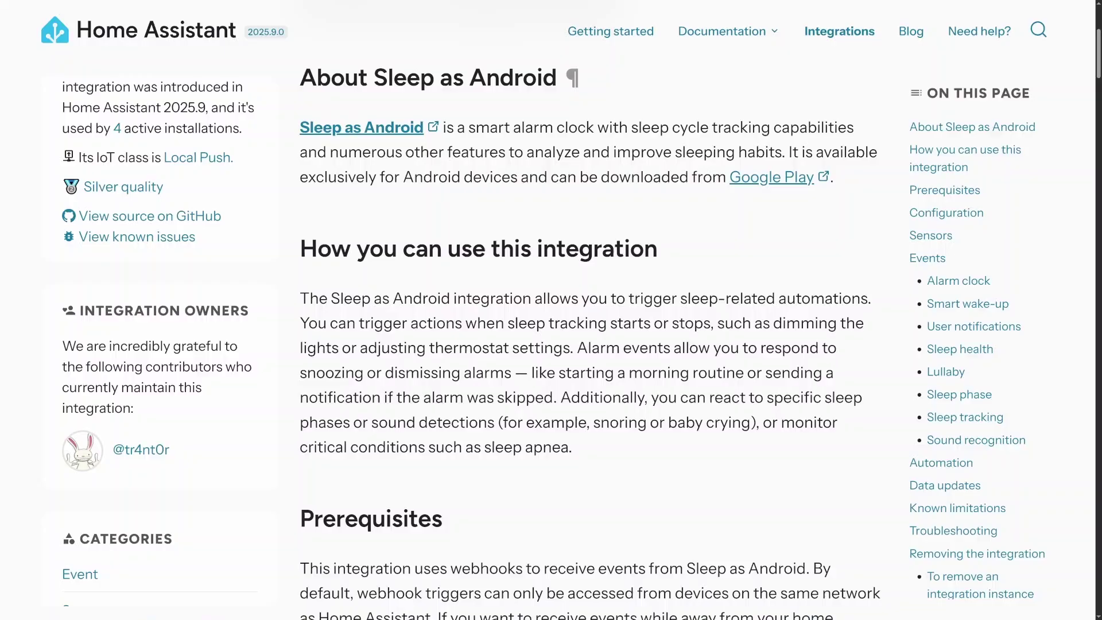
{"action": "scroll", "coordinate": [589, 350], "scroll_direction": "down", "scroll_amount": 4}
{"action": "scroll", "coordinate": [589, 349], "scroll_direction": "down", "scroll_amount": 6}
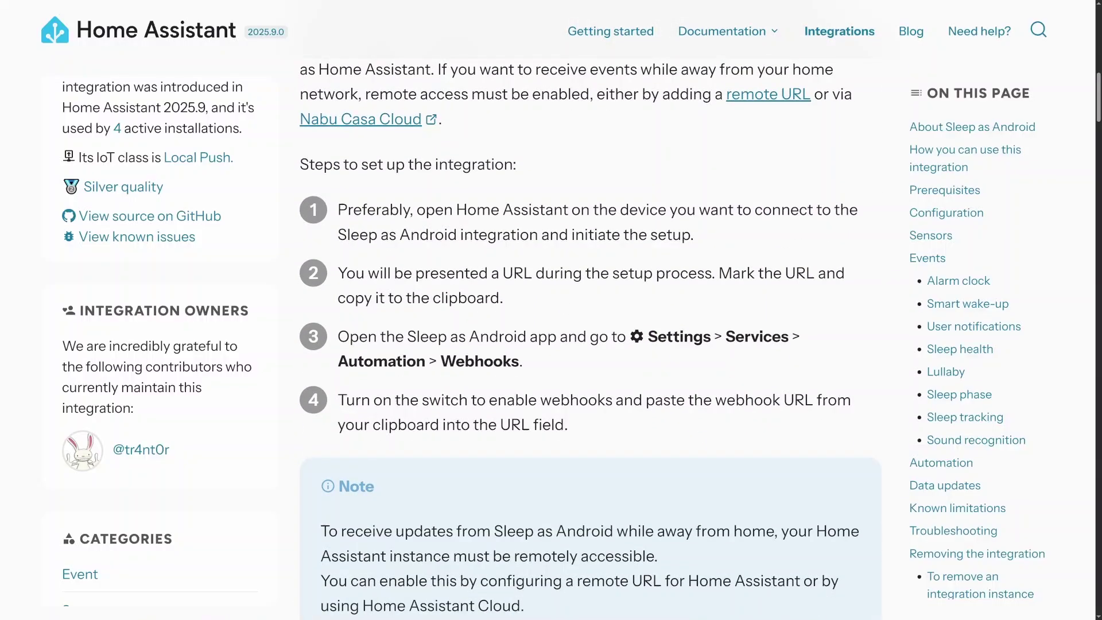
{"action": "scroll", "coordinate": [589, 349], "scroll_direction": "down", "scroll_amount": 4}
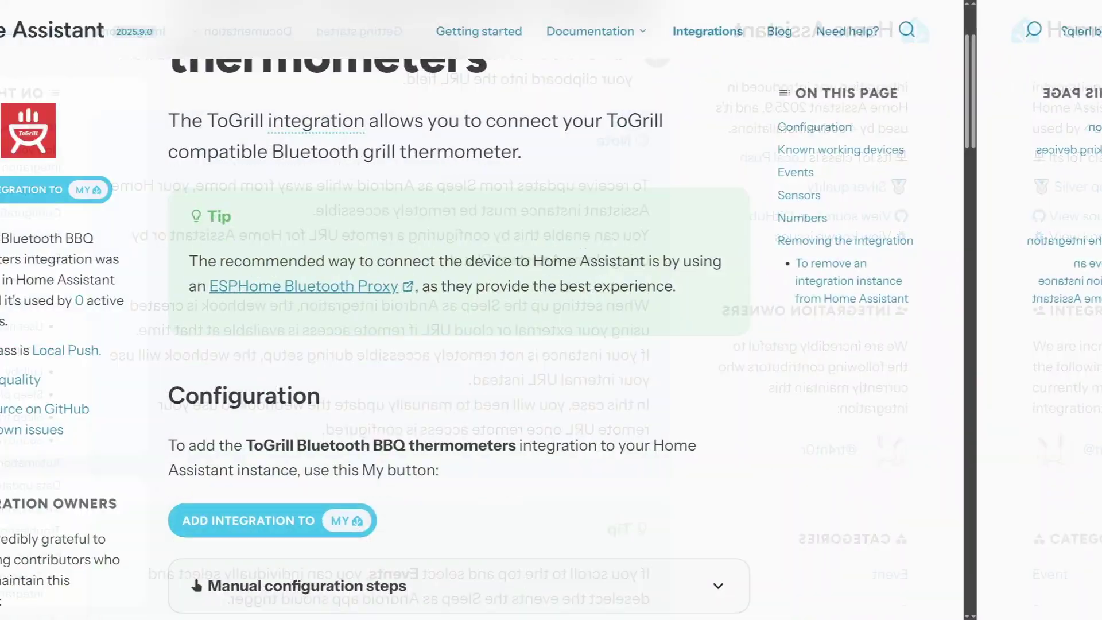
{"action": "scroll", "coordinate": [589, 350], "scroll_direction": "down", "scroll_amount": 8}
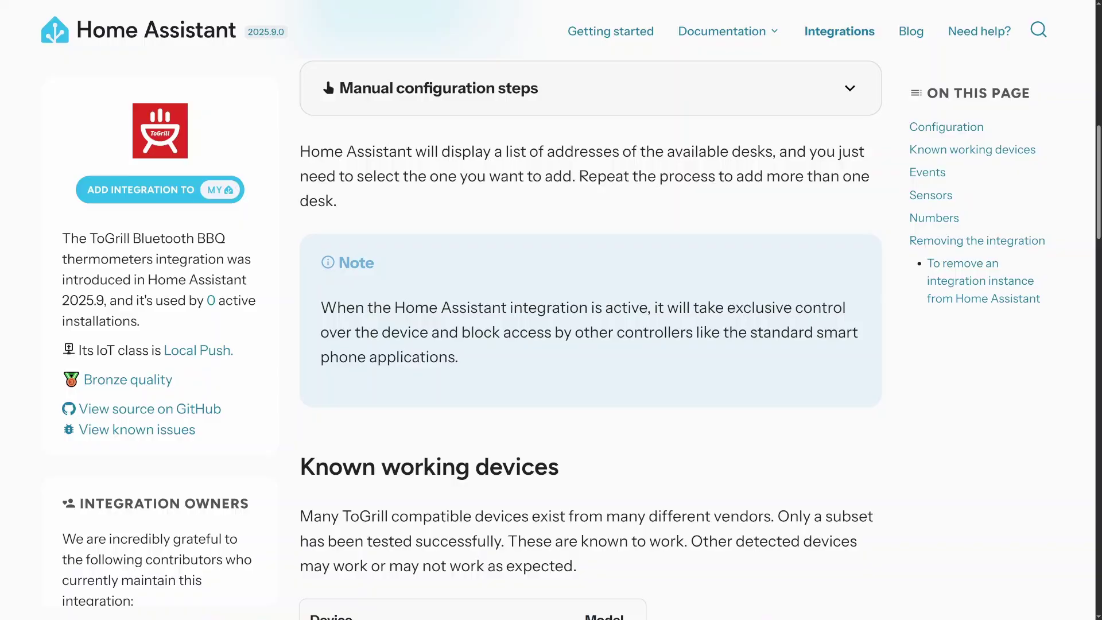
{"action": "scroll", "coordinate": [589, 350], "scroll_direction": "down", "scroll_amount": 7}
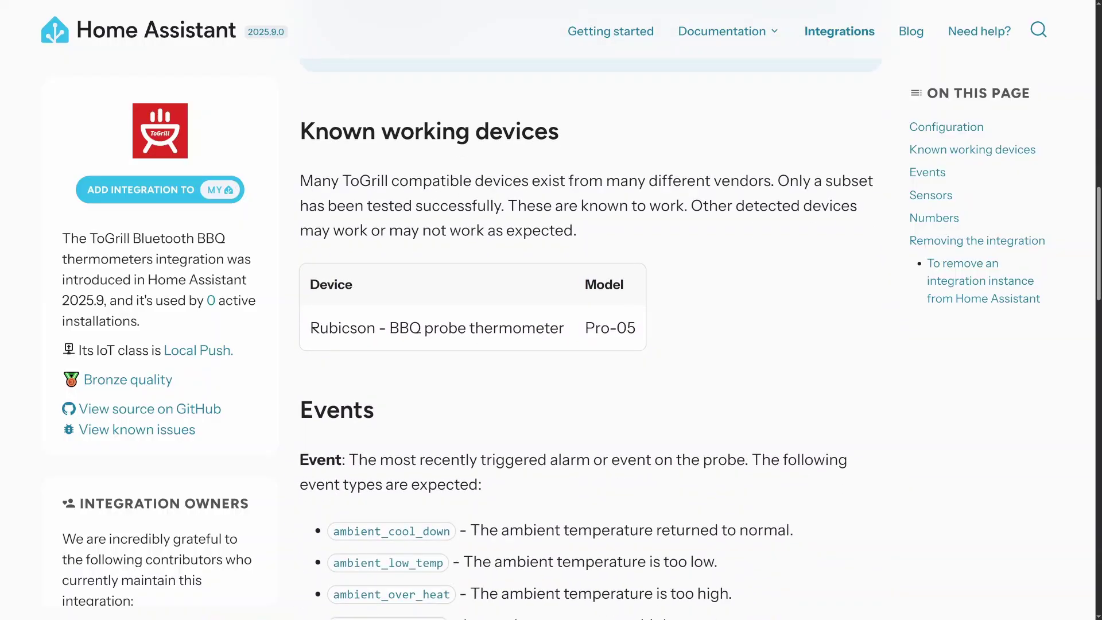
{"action": "scroll", "coordinate": [589, 350], "scroll_direction": "down", "scroll_amount": 8}
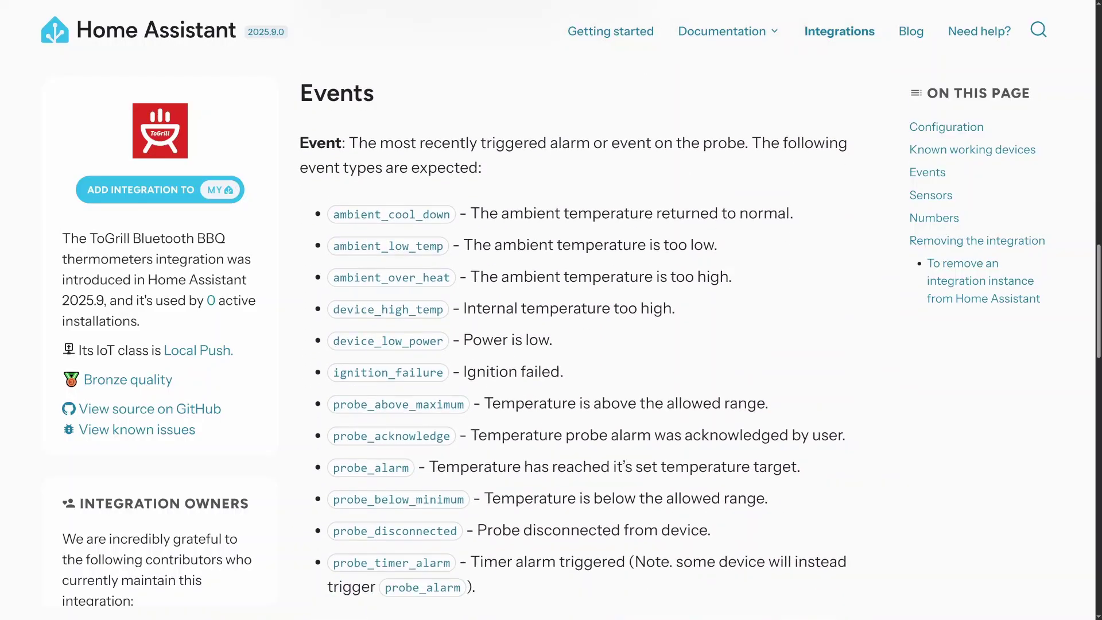
{"action": "scroll", "coordinate": [589, 349], "scroll_direction": "down", "scroll_amount": 8}
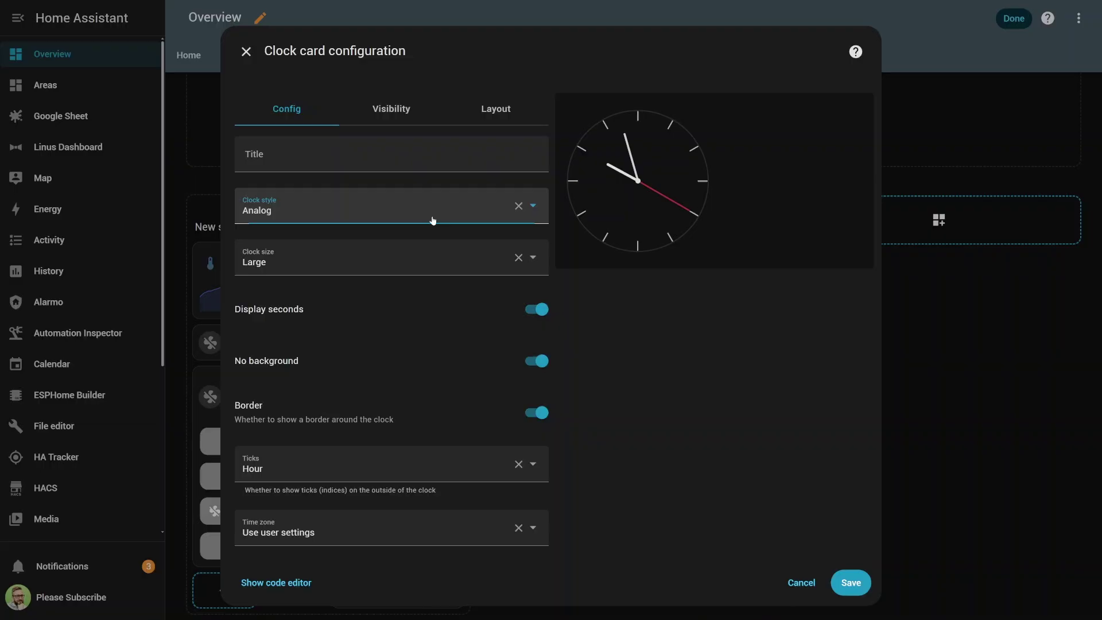
Keep the Analog clock style, set Clock size to Medium, and keep seconds shown with no background.
{"action": "left_click", "coordinate": [433, 221]}
{"action": "left_click", "coordinate": [421, 239]}
{"action": "left_click", "coordinate": [417, 261]}
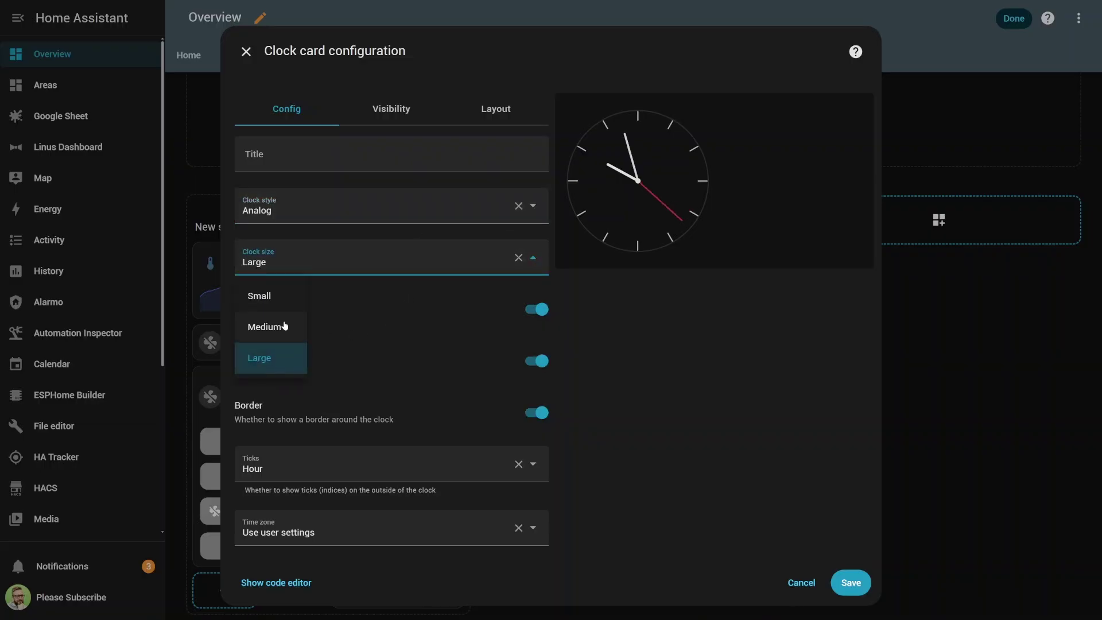
{"action": "left_click", "coordinate": [259, 301]}
{"action": "left_click", "coordinate": [309, 262]}
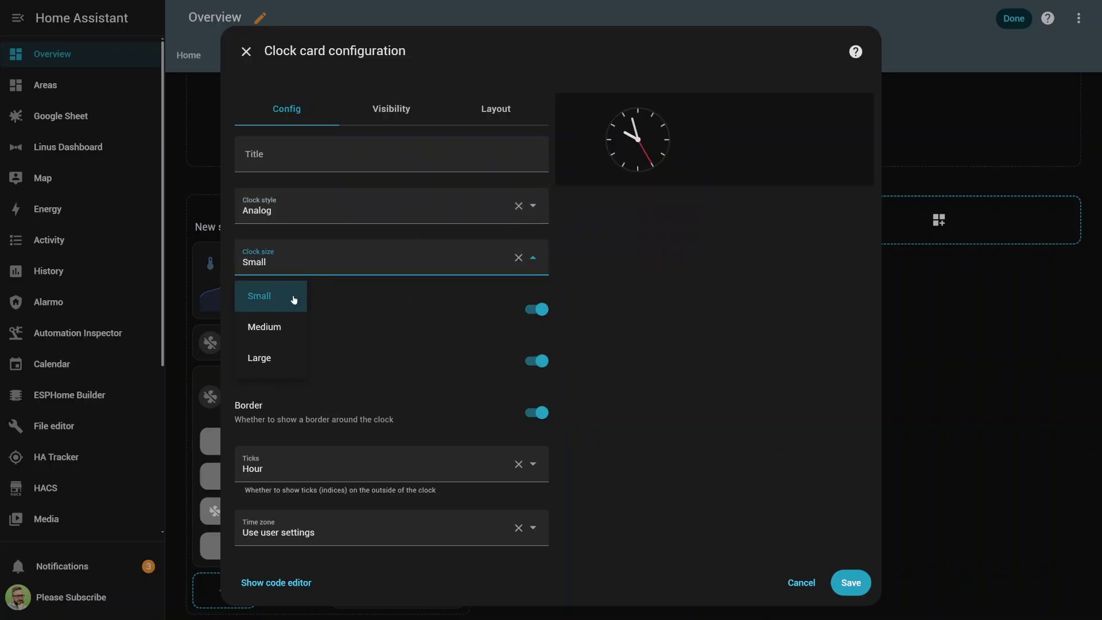
{"action": "left_click", "coordinate": [279, 325]}
{"action": "left_click", "coordinate": [536, 321]}
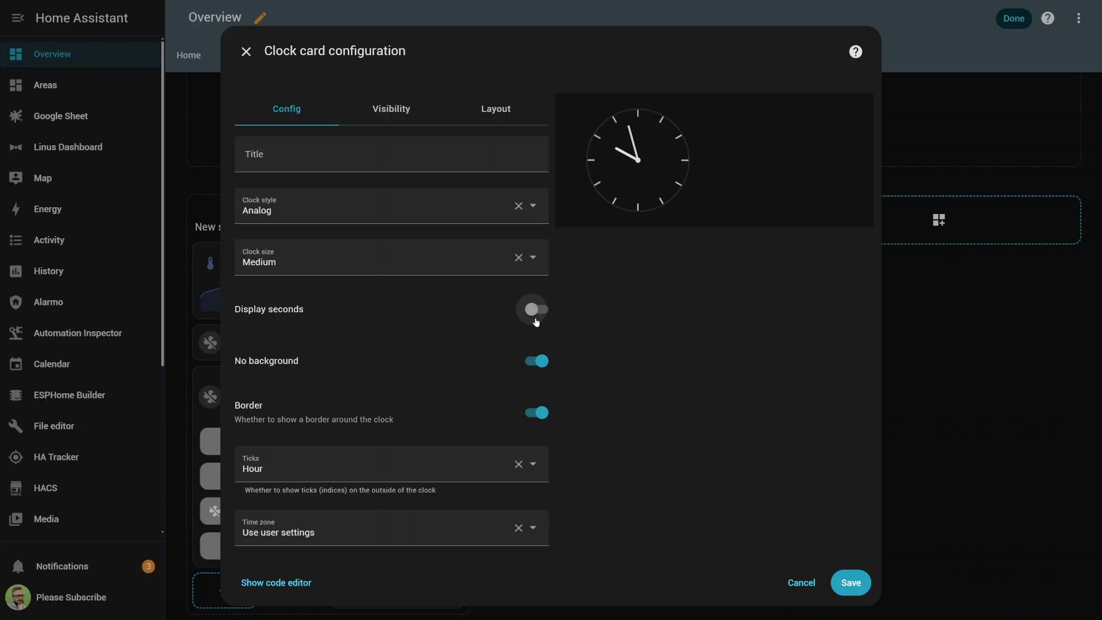
{"action": "left_click", "coordinate": [536, 320]}
{"action": "left_click", "coordinate": [533, 367]}
{"action": "left_click", "coordinate": [534, 362]}
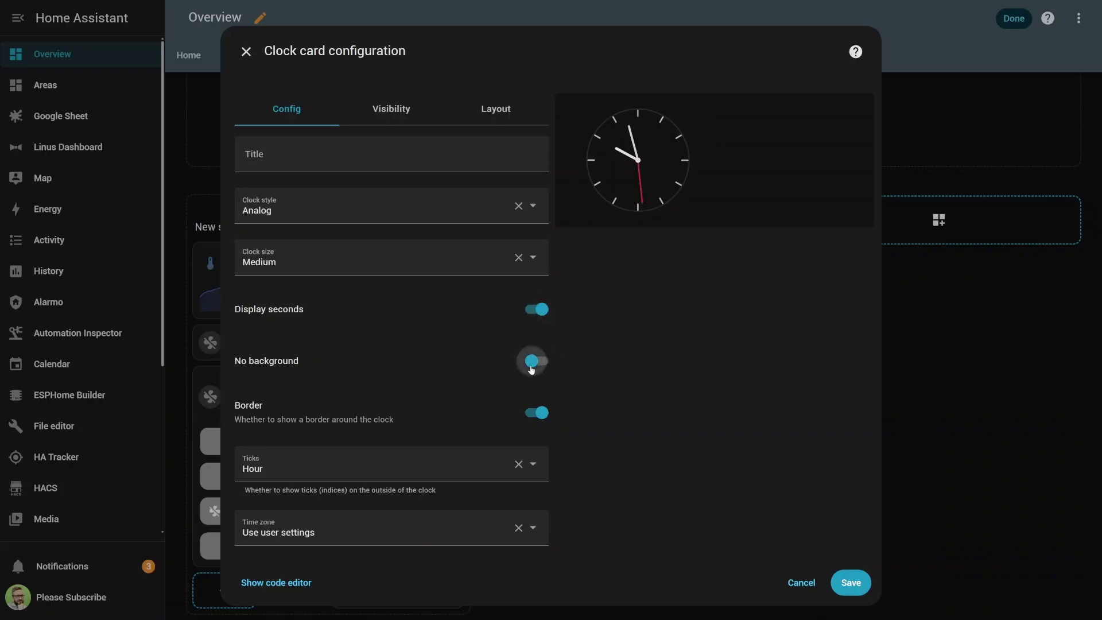
{"action": "left_click", "coordinate": [535, 462]}
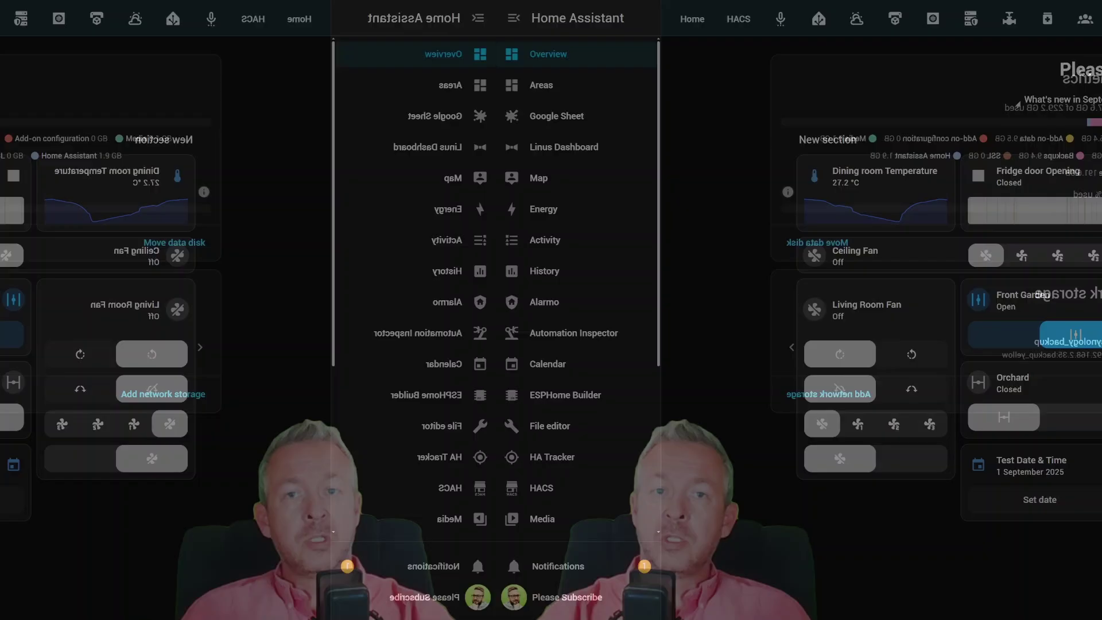